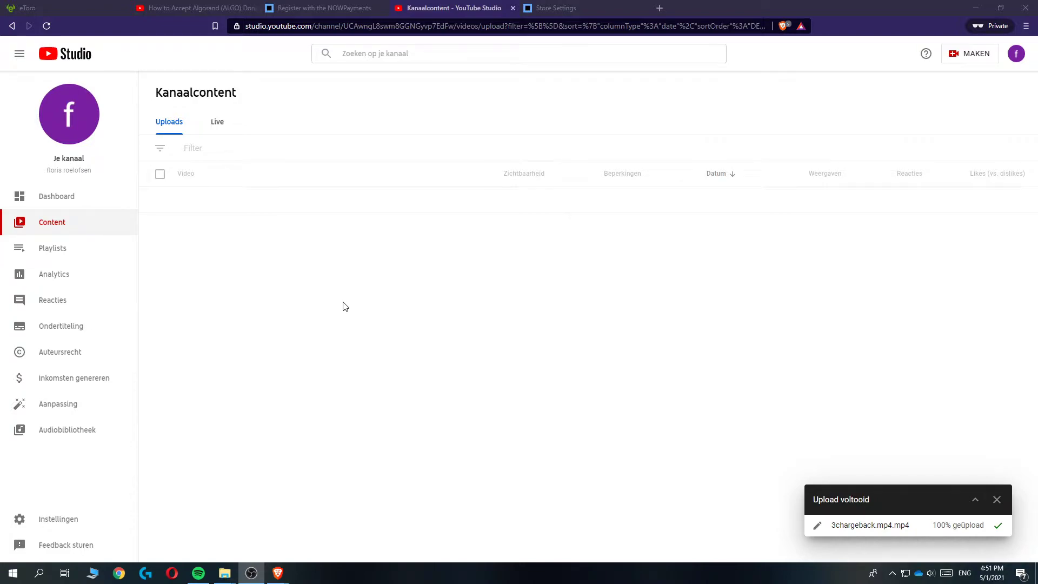
Highlight the 'Get Started on NowPayments' description line, then go to the NOWPayments registration page
left_click(206, 8)
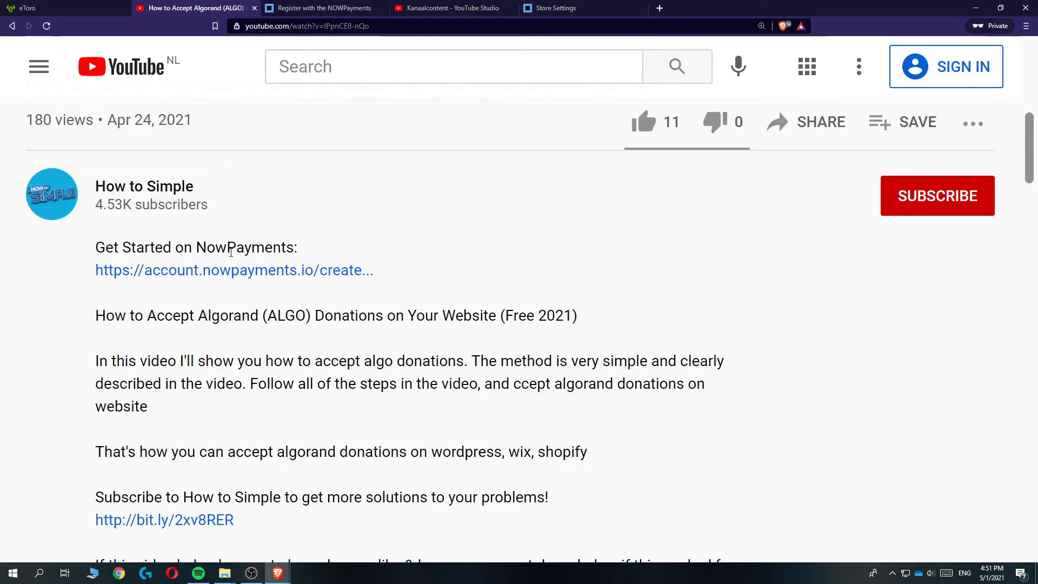
left_click_drag(95, 247, 284, 247)
left_click(307, 7)
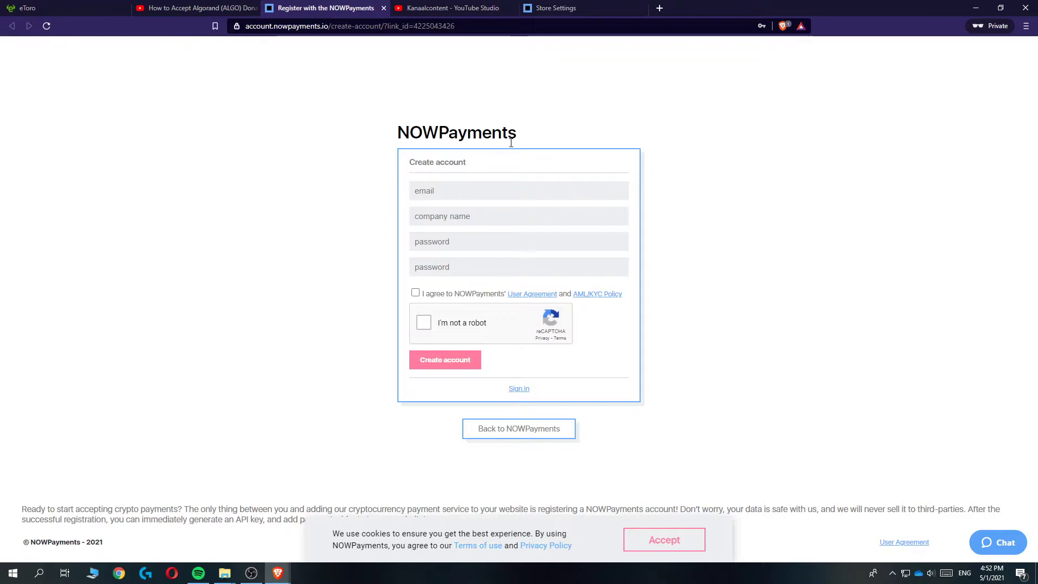
Highlight the NOWPayments heading, then return to the already open Store Settings page
left_click_drag(511, 143, 361, 141)
left_click(363, 142)
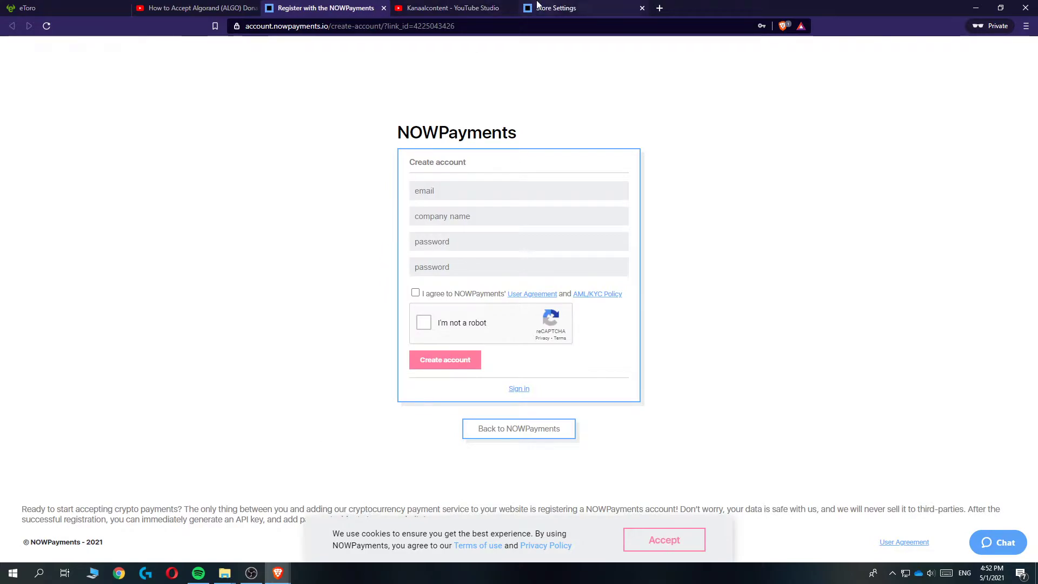
left_click(556, 8)
Visit the dashboard, then open store settings and locate the store's API key
left_click(44, 119)
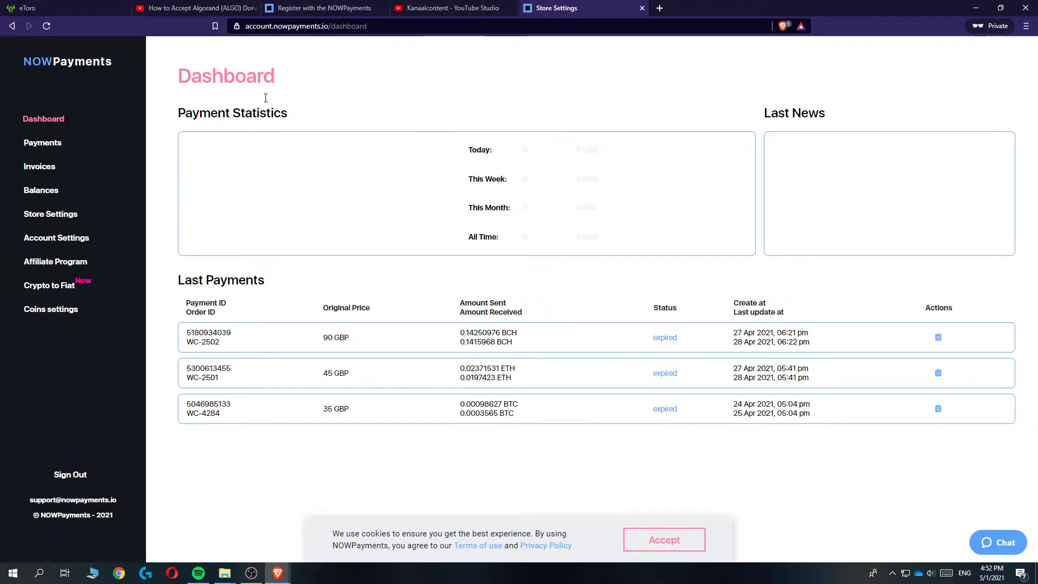
left_click_drag(281, 80, 176, 80)
left_click(427, 74)
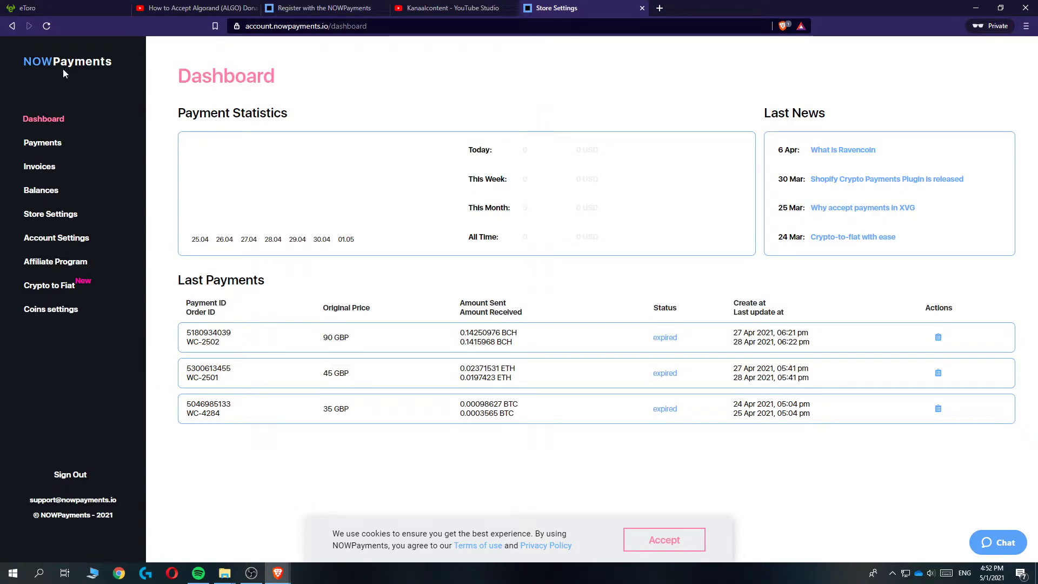
left_click(48, 214)
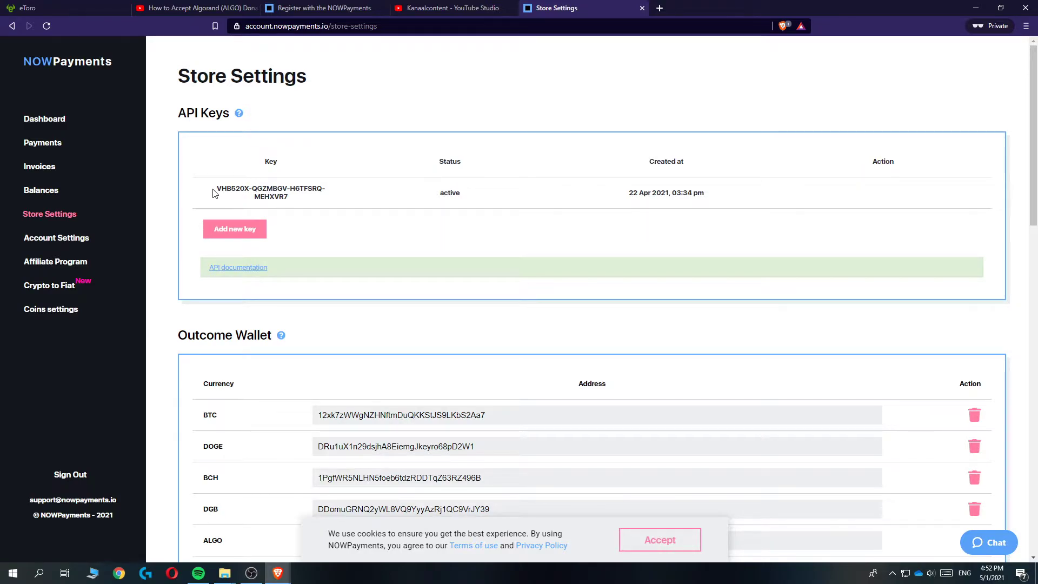
left_click_drag(215, 194, 354, 204)
left_click(211, 207)
Review the outcome wallet addresses and add a new ICX outcome wallet row
scroll(163, 232, "down", 2)
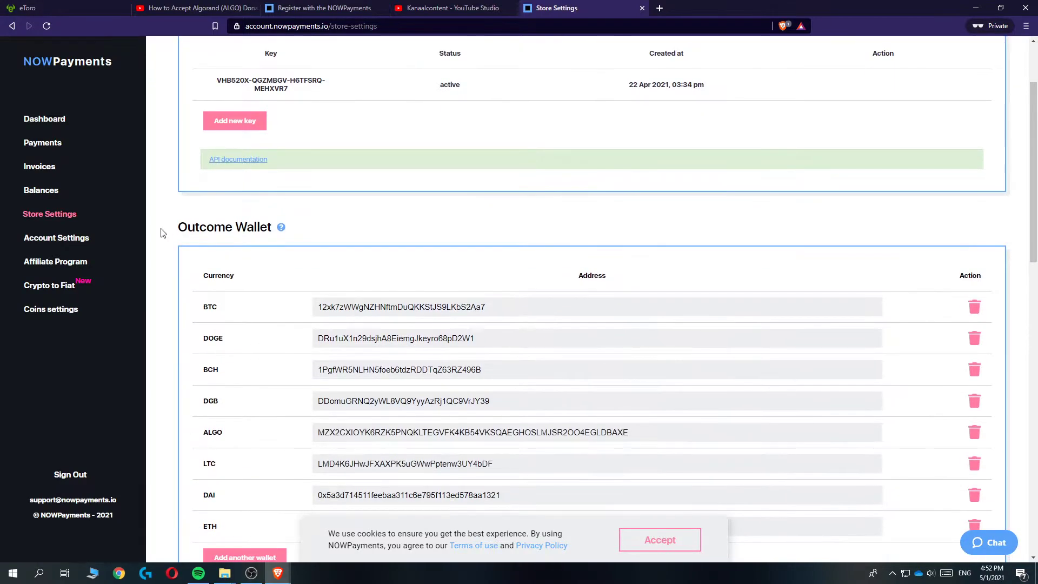
scroll(320, 215, "down", 2)
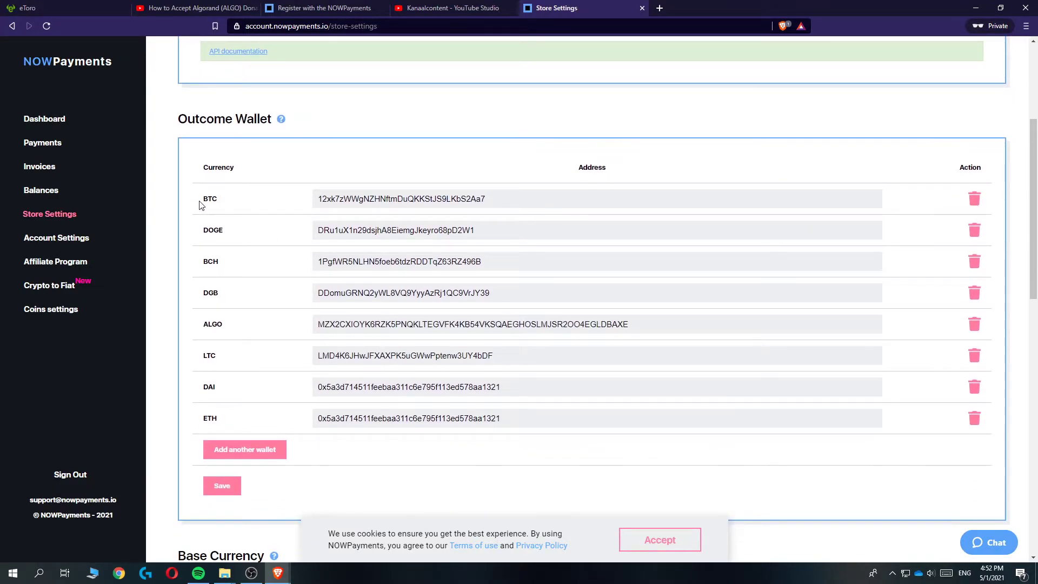
mouse_move(202, 205)
left_mouse_down()
mouse_move(566, 447)
mouse_move(324, 265)
mouse_move(205, 204)
left_mouse_up()
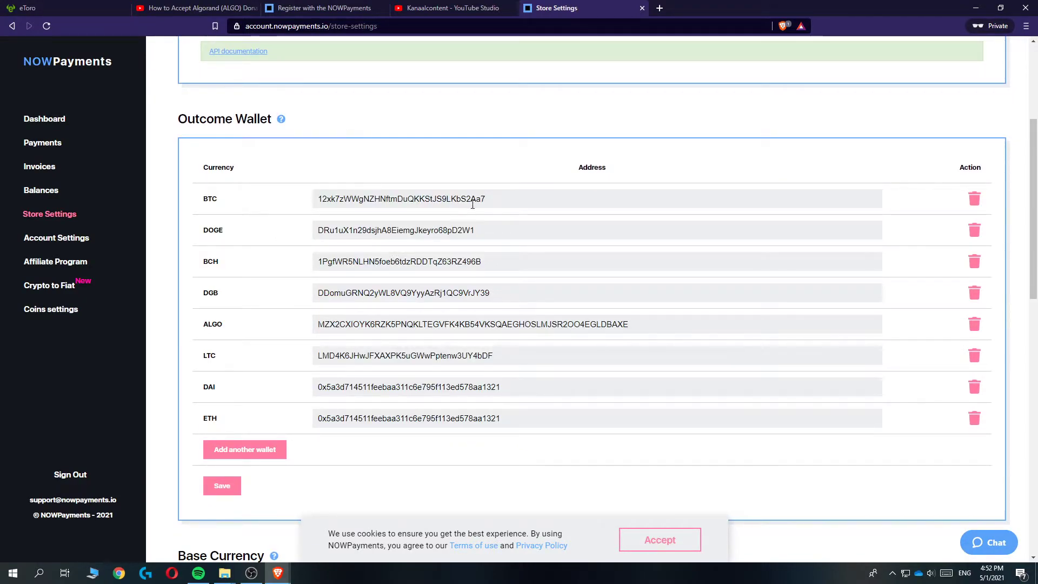
left_click_drag(478, 205, 320, 199)
left_click(329, 185)
left_click(232, 446)
left_click(232, 446)
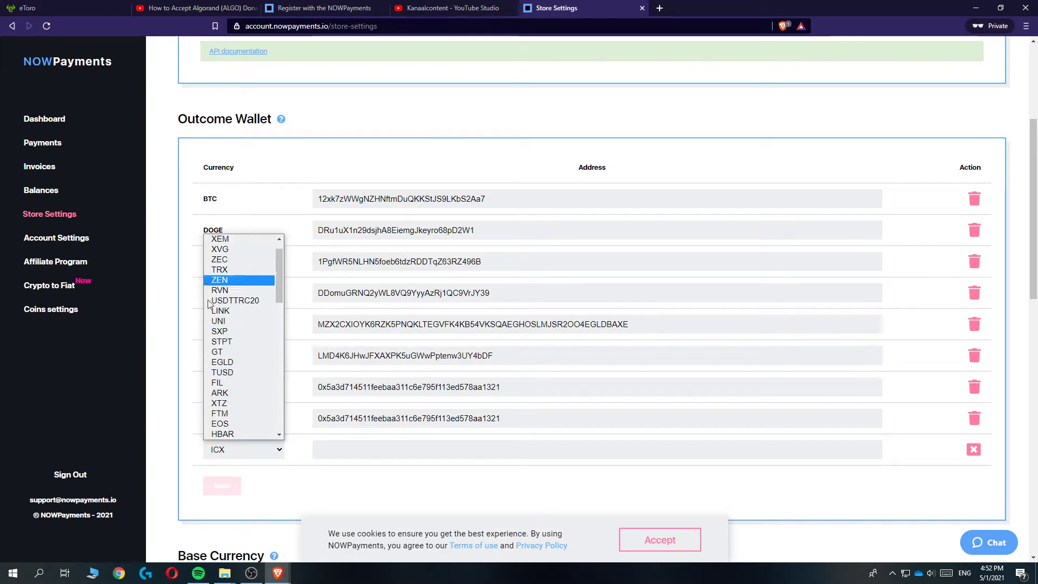
scroll(234, 261, "up", 1)
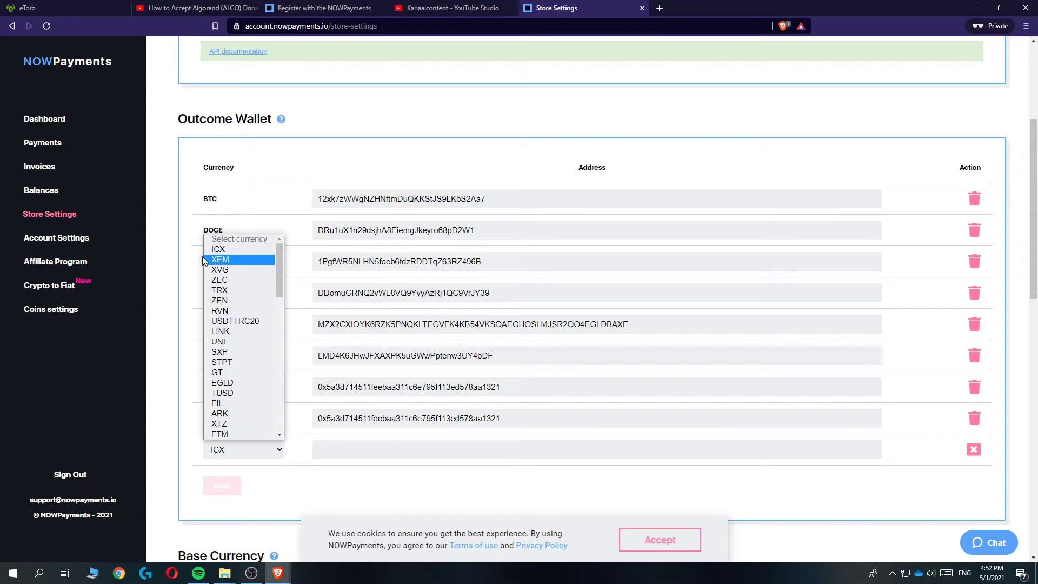
left_click(329, 449)
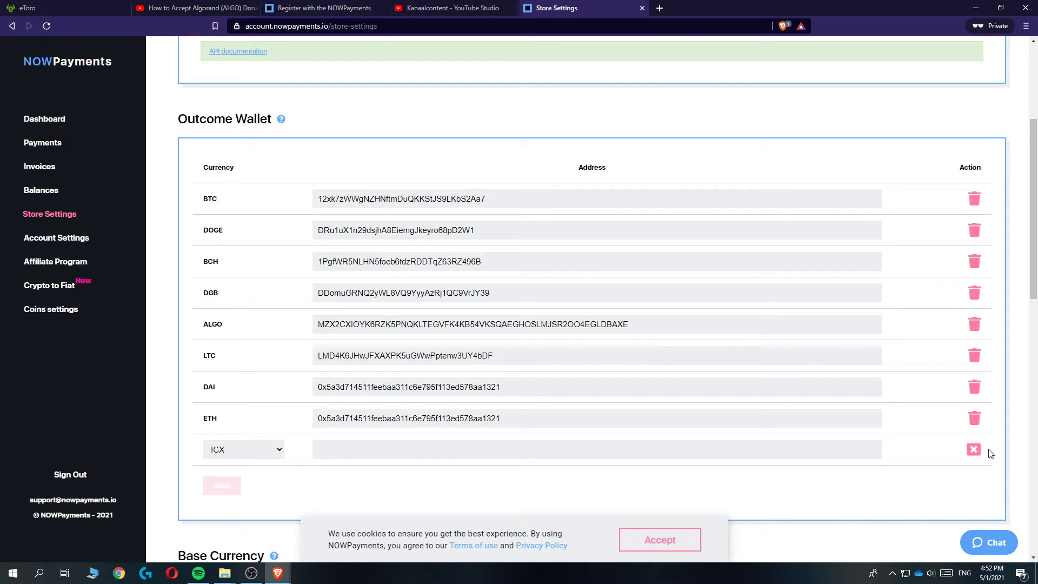
Select the active API key and bring up its copy menu
scroll(417, 454, "up", 4)
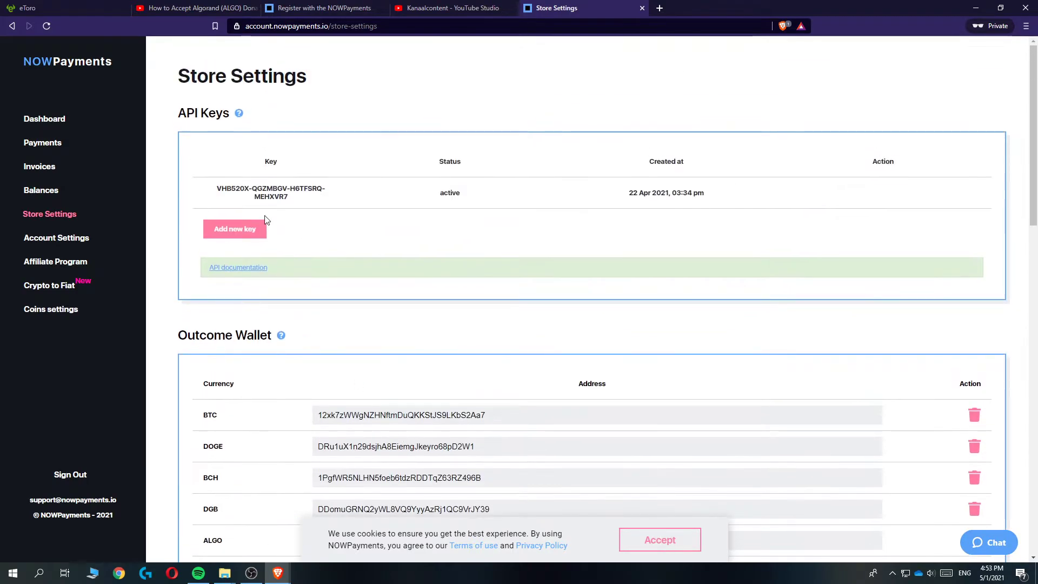
left_click_drag(294, 198, 217, 186)
right_click(218, 186)
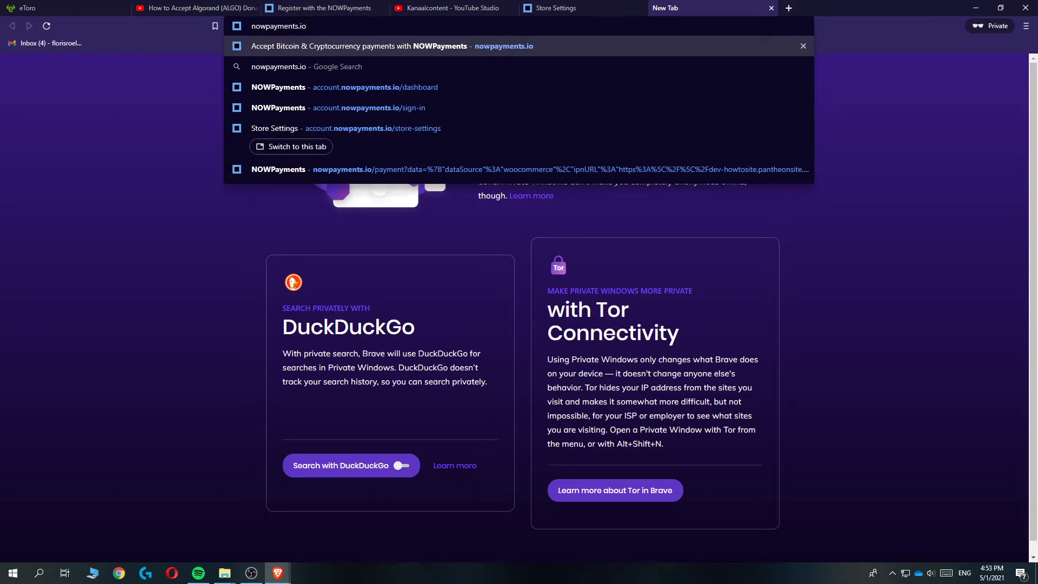
Load nowpayments.io and open the Donation Buttons generator via Donation Tools
key("Return")
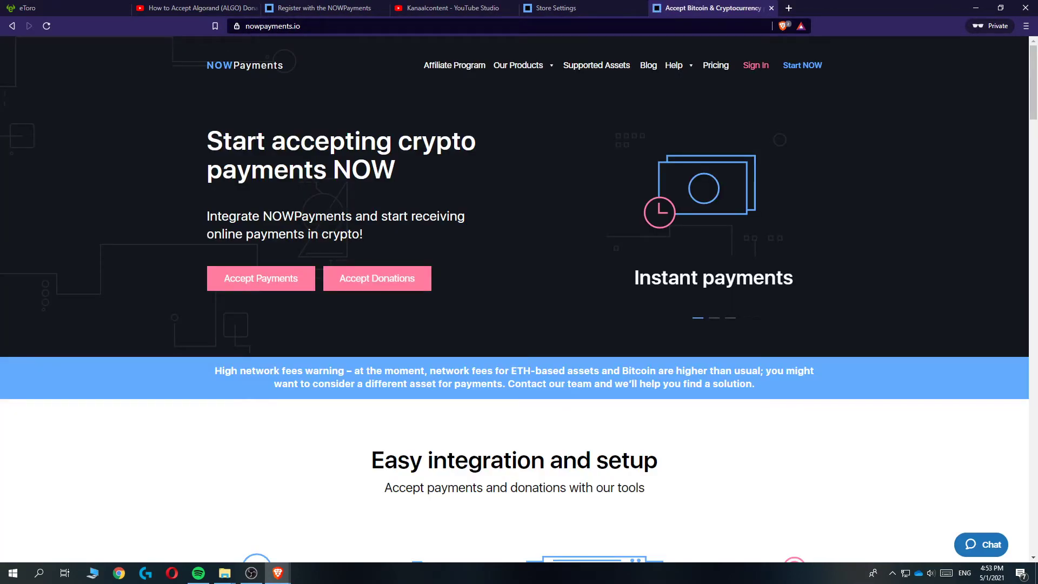
mouse_move(519, 67)
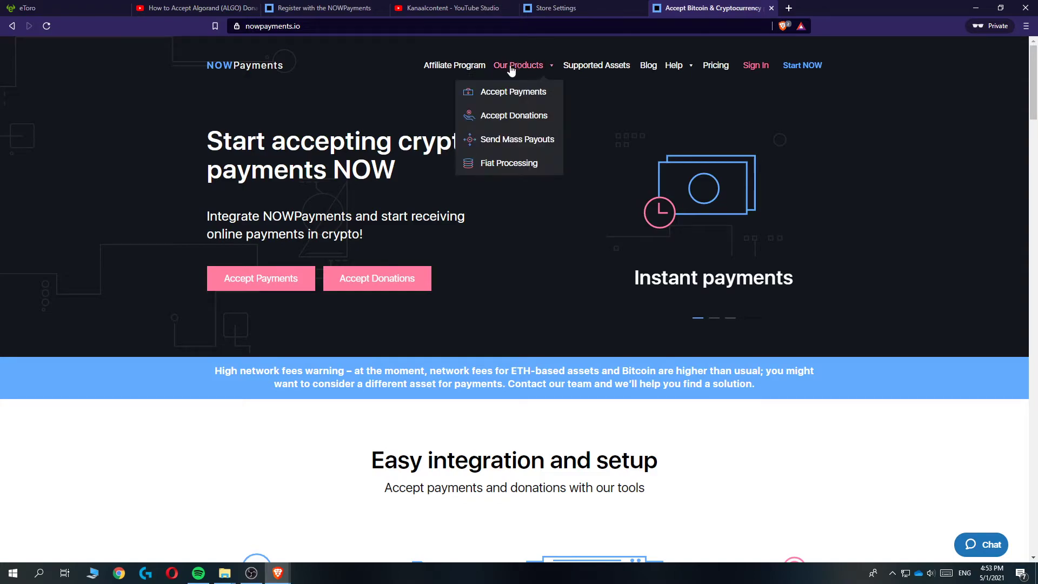
left_click(515, 118)
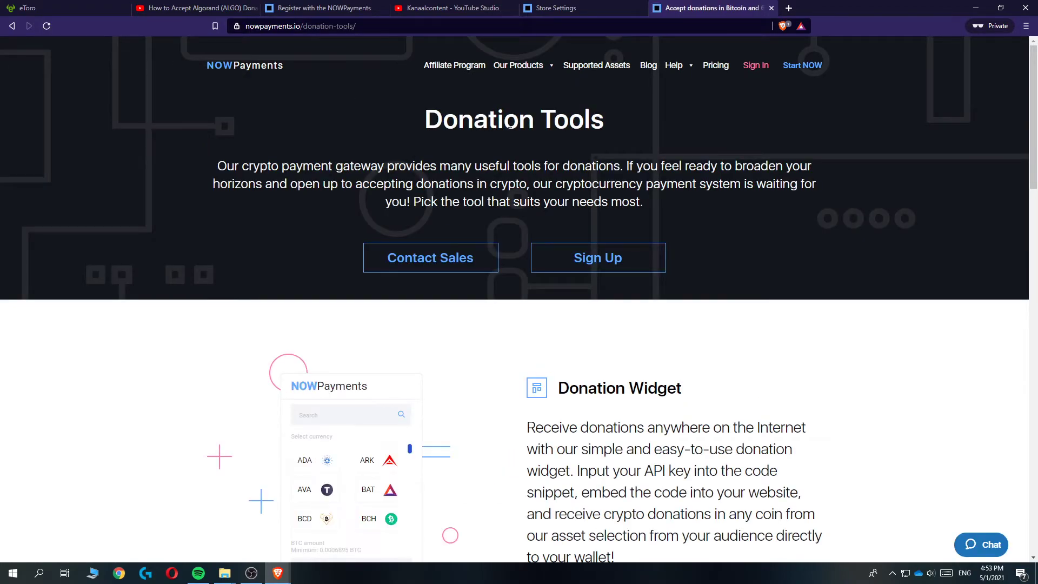
scroll(509, 126, "down", 9)
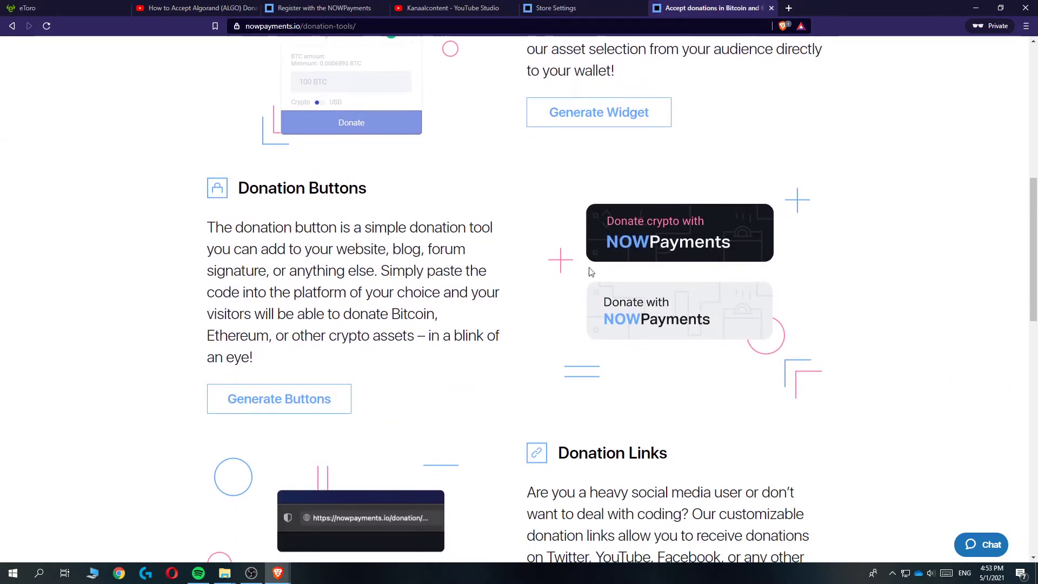
left_click(294, 399)
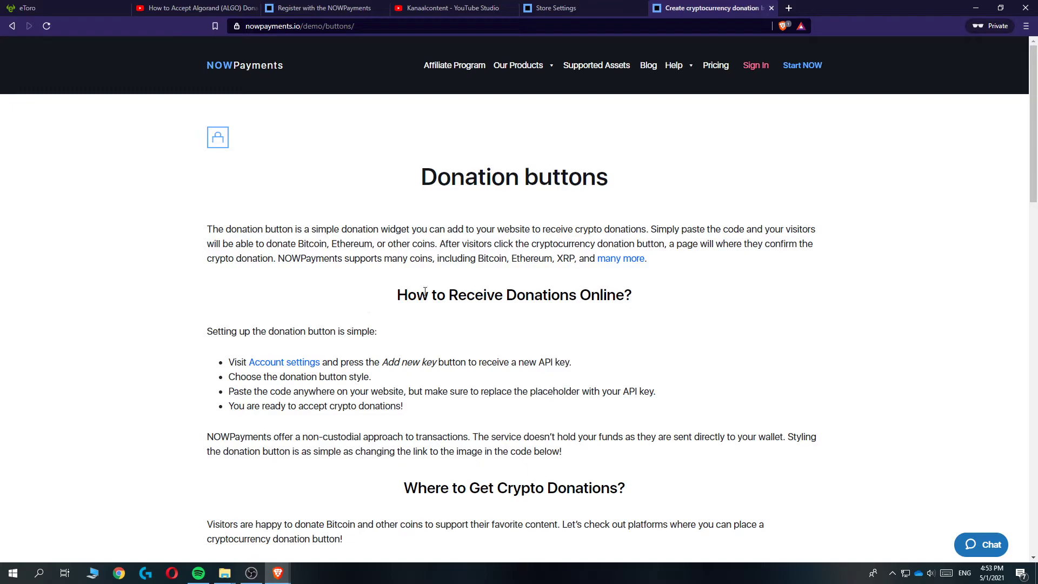
Paste the API key into the button generator and keep the black button style
scroll(448, 287, "down", 2)
scroll(651, 375, "down", 13)
left_click(254, 186)
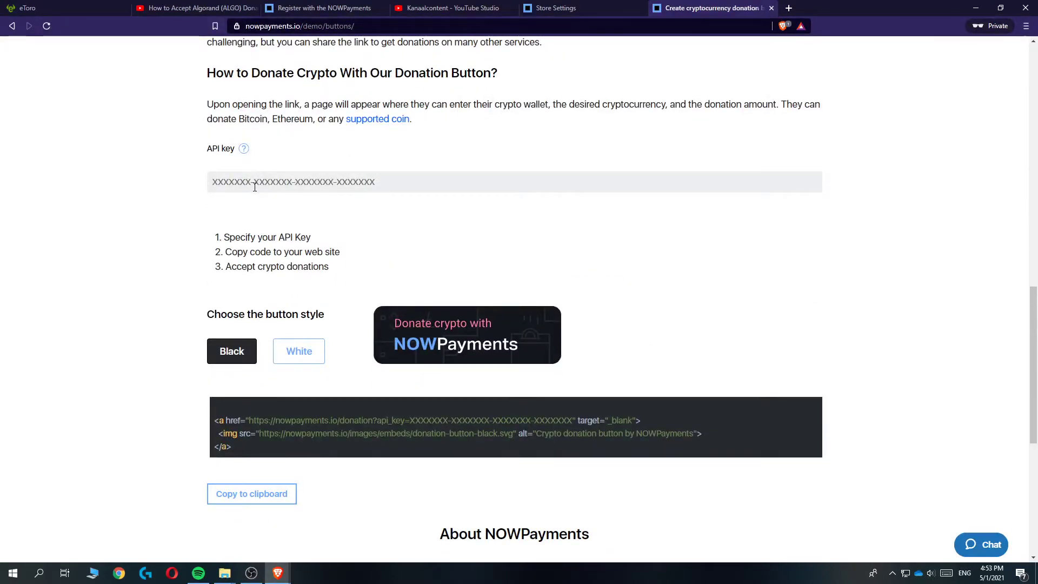
key("ctrl+v")
scroll(320, 328, "down", 1)
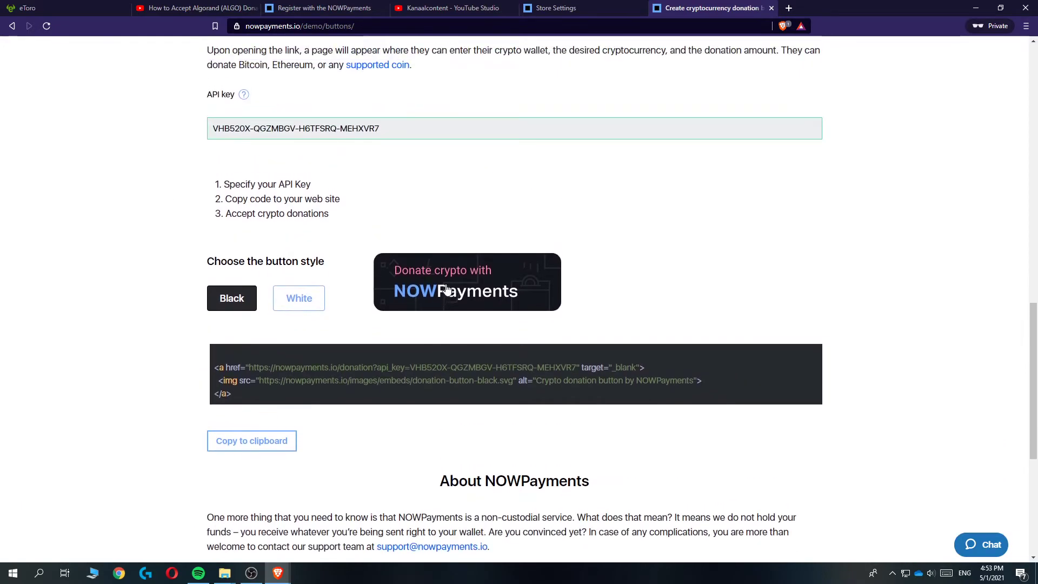
left_click(299, 297)
left_click(234, 299)
Copy the donation URL out of the generated embed code
left_click(233, 442)
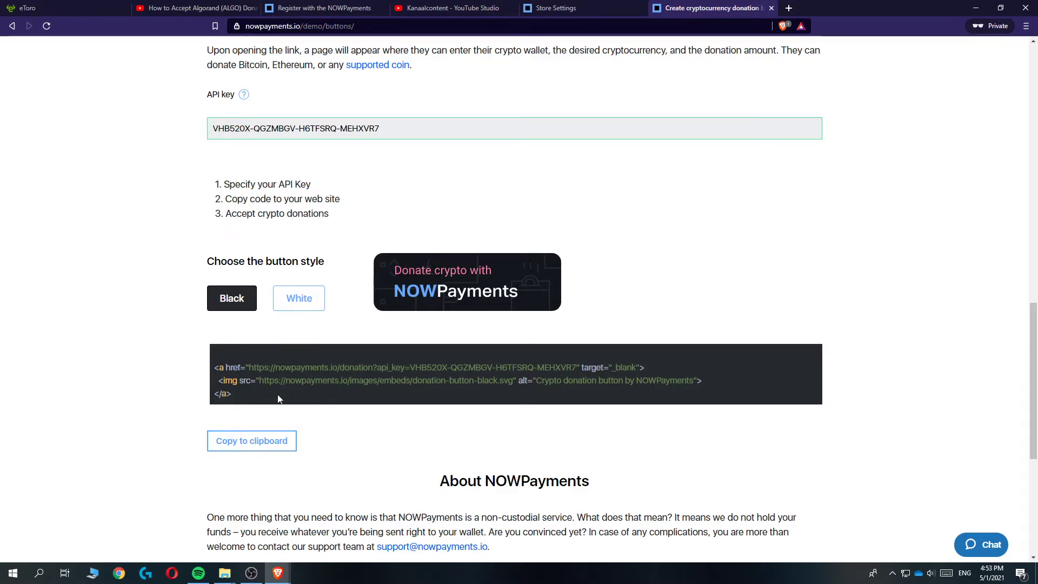
left_click_drag(248, 368, 576, 367)
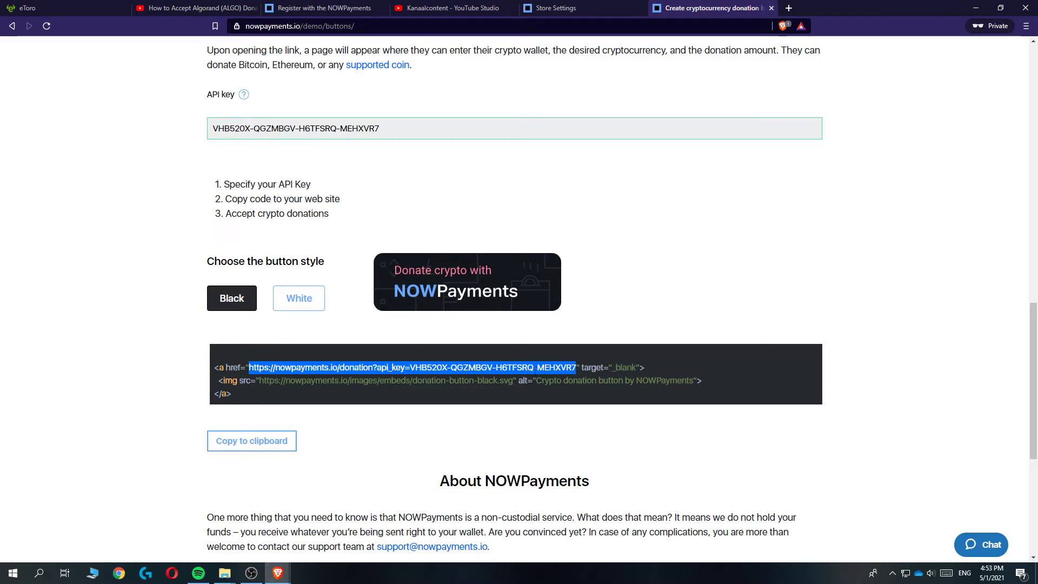
right_click(475, 366)
left_click(487, 375)
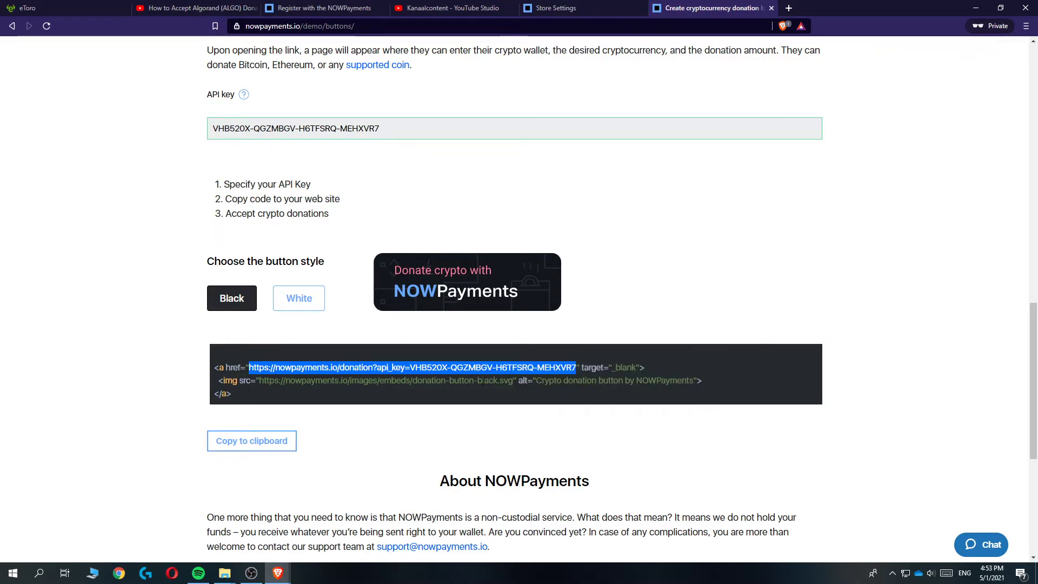
left_click(451, 8)
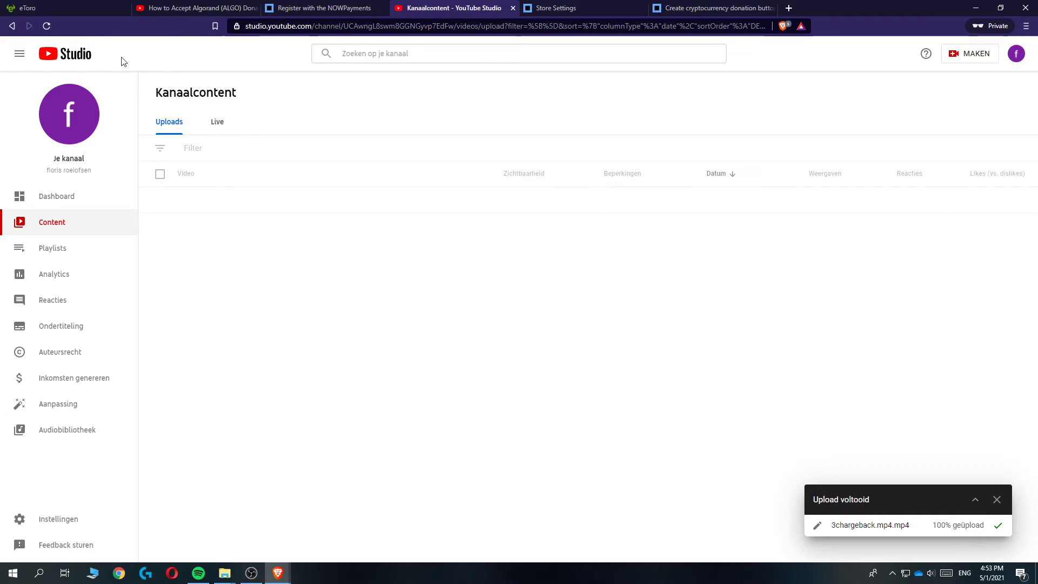
In 3chargeback.mp4's details, paste the donation link into the description under a 'Donate Crypto' line
left_click(47, 25)
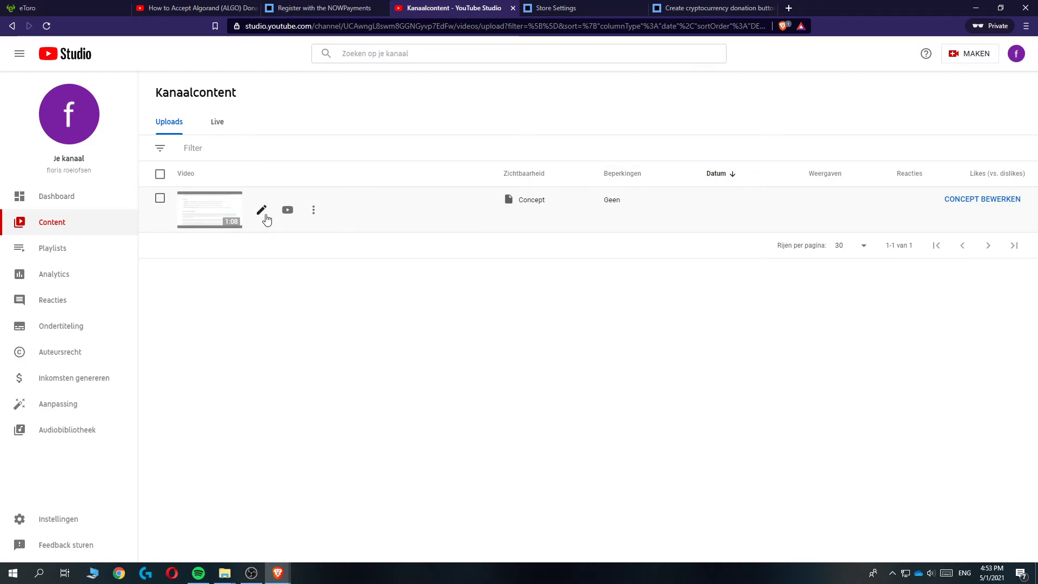
left_click(262, 212)
left_click(337, 256)
key("ctrl+v")
left_click(293, 250)
key("Return")
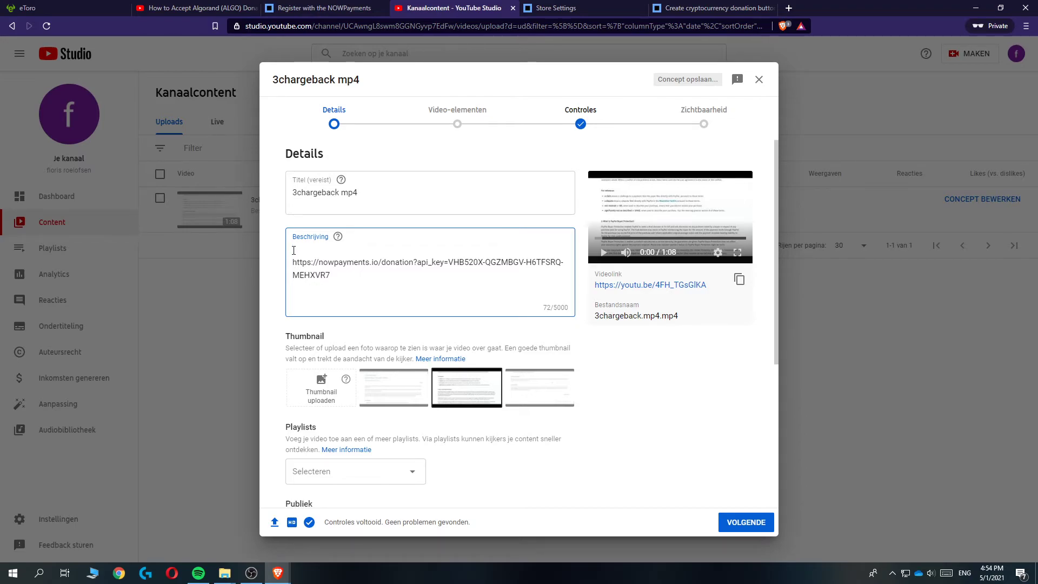
type("Donate Crypto:")
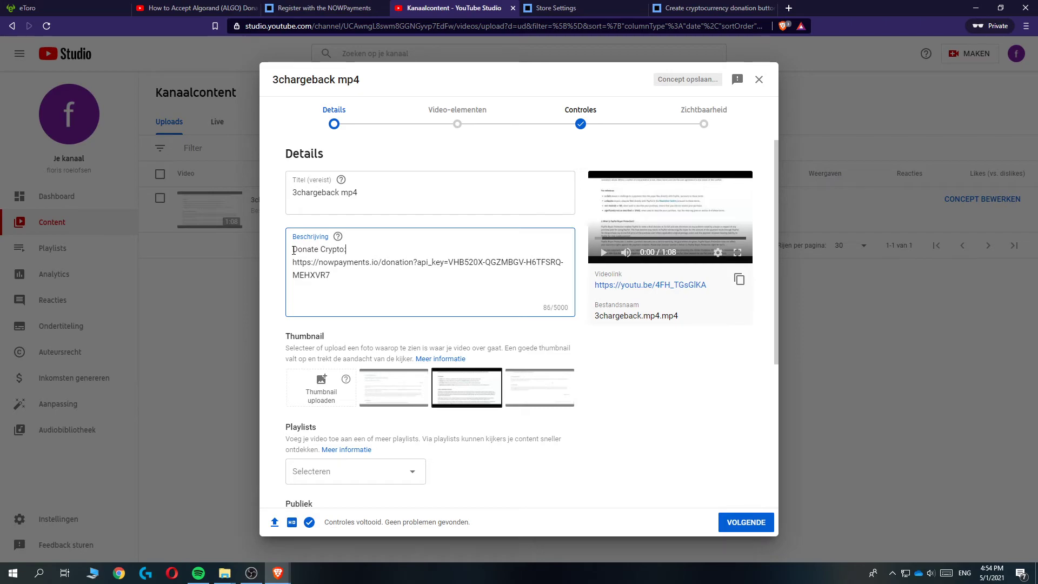
Select just the donation link in the video description
key("ctrl+a")
left_click(372, 204)
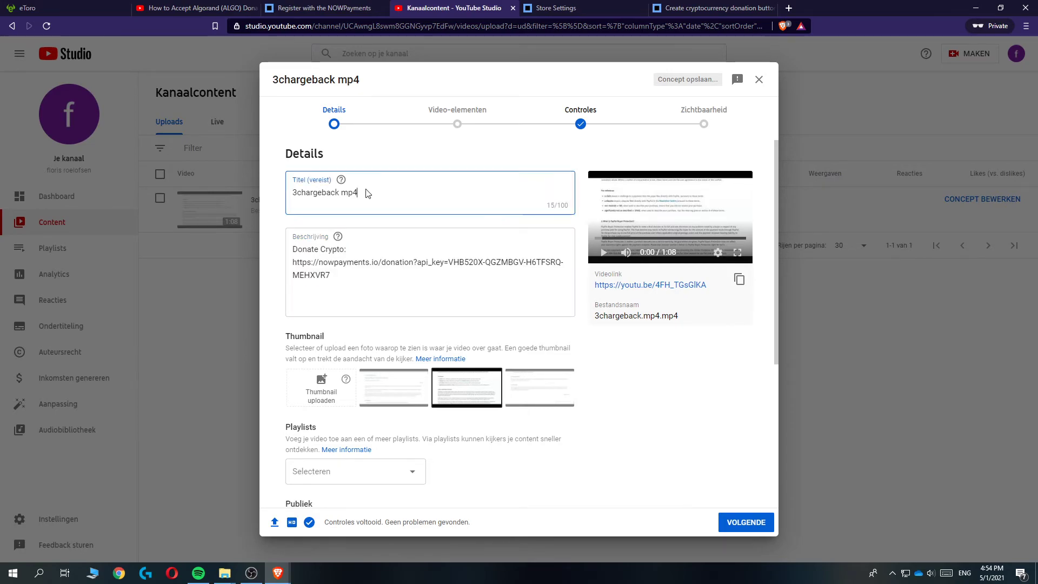
left_click(353, 277)
key("ctrl+a")
left_click(354, 276)
left_click_drag(353, 277, 292, 262)
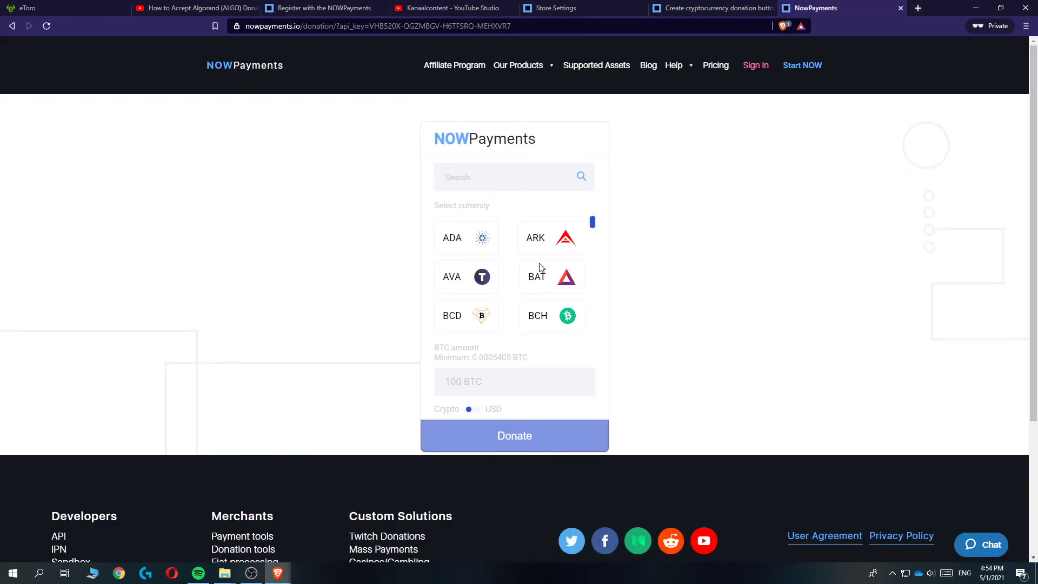
Choose BTC, enter 1 as the amount and submit the donation to get a deposit address
scroll(540, 265, "down", 2)
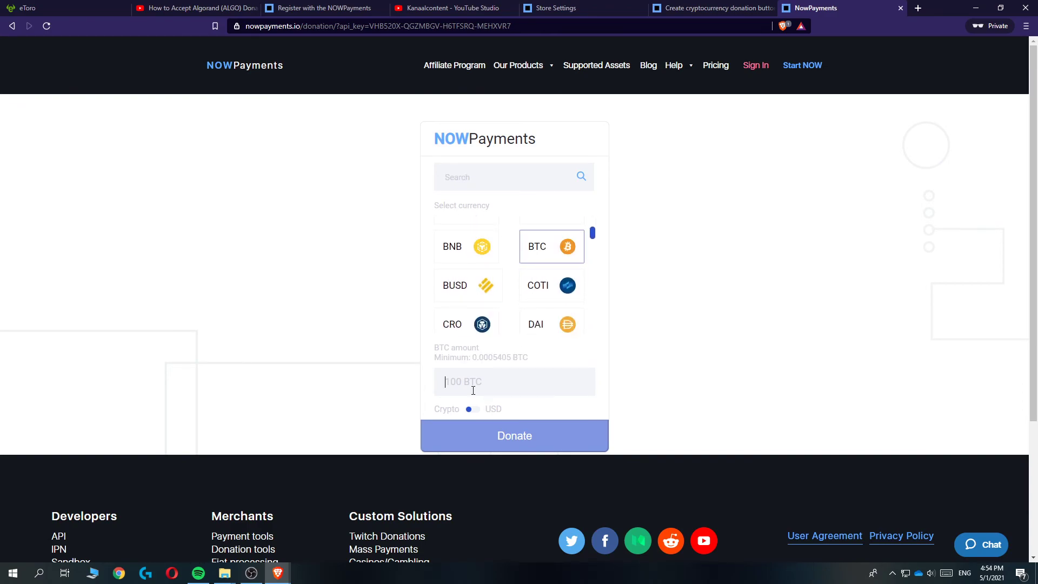
type("1")
left_click(490, 436)
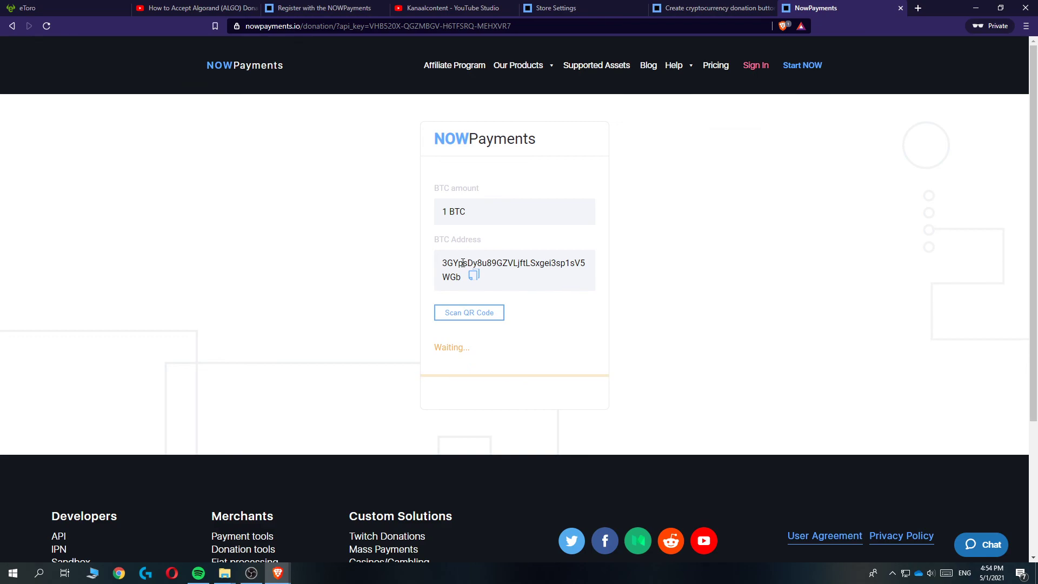
scroll(432, 251, "down", 3)
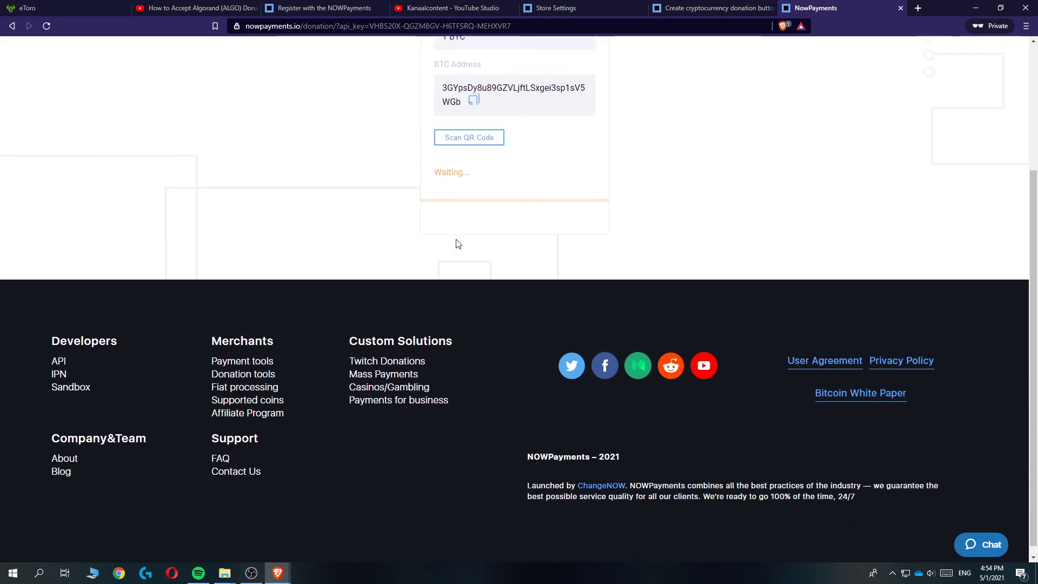
scroll(456, 243, "up", 3)
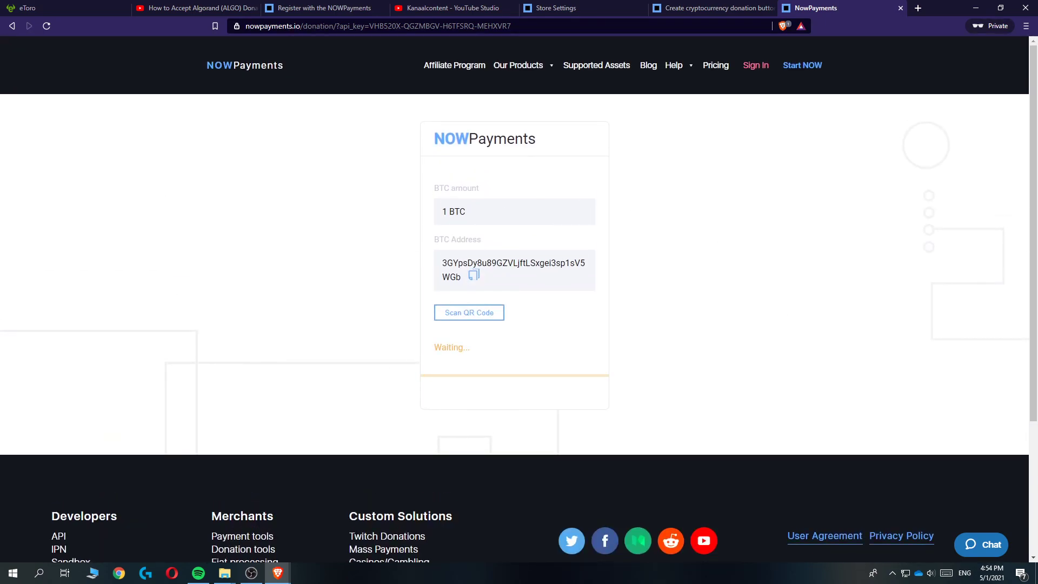